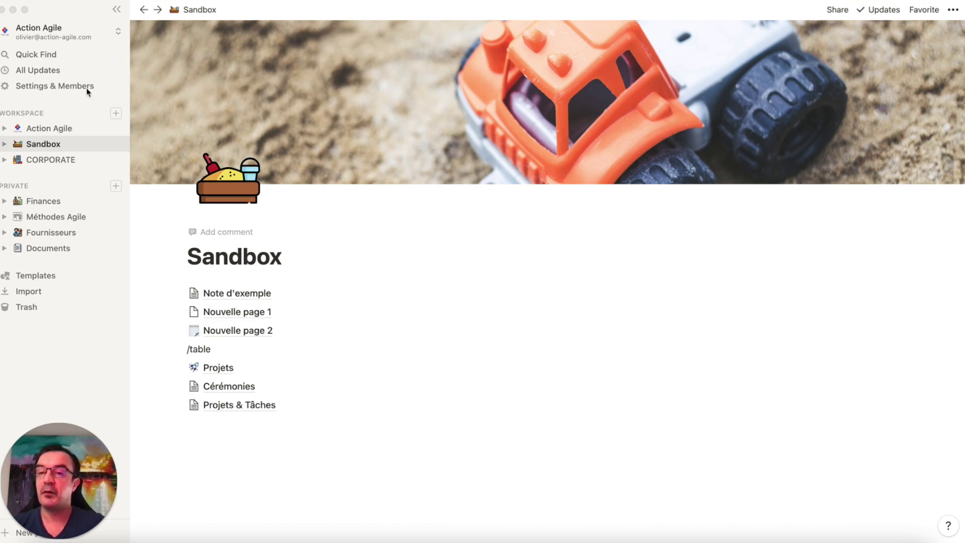
Step: Open the workspace settings and review the notification, connected apps, and language and region options, including the available languages
click(42, 86)
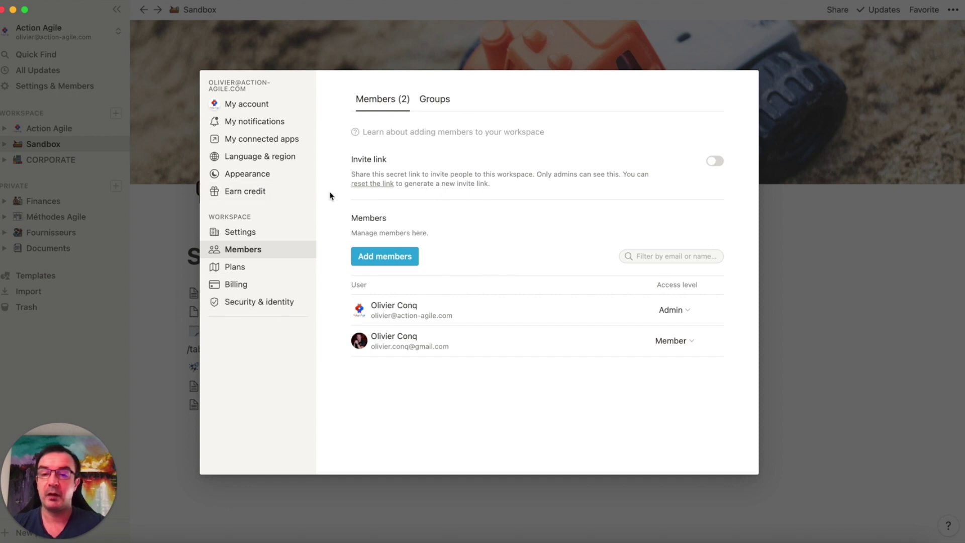
click(267, 123)
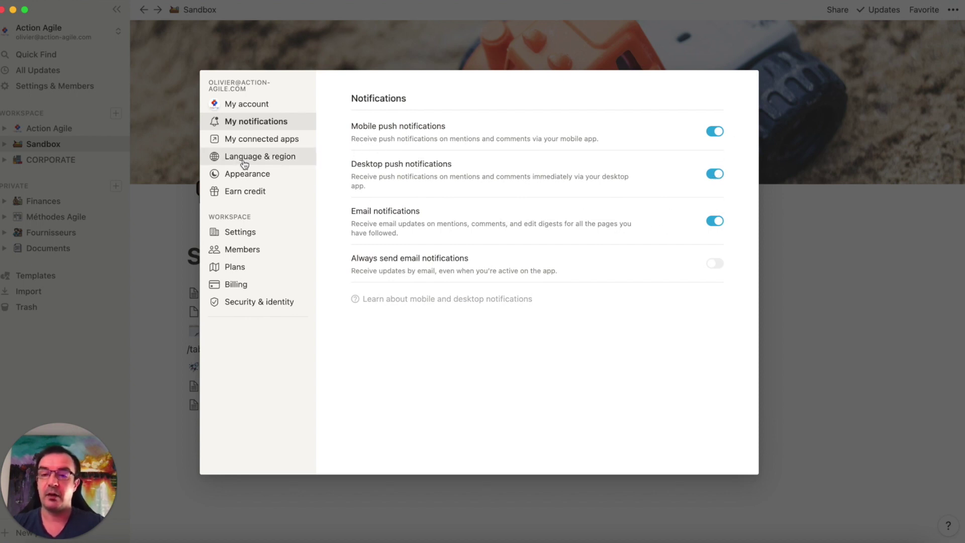
click(261, 146)
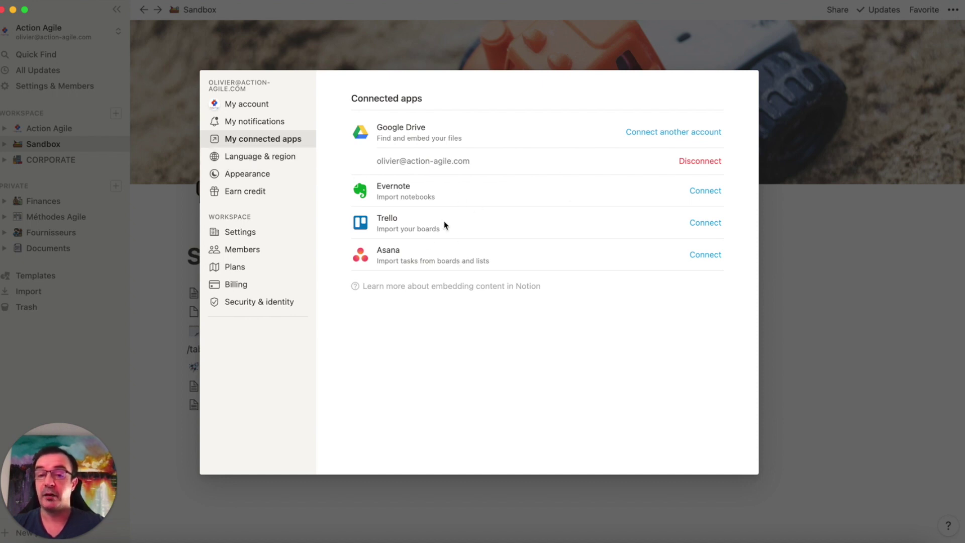
click(268, 158)
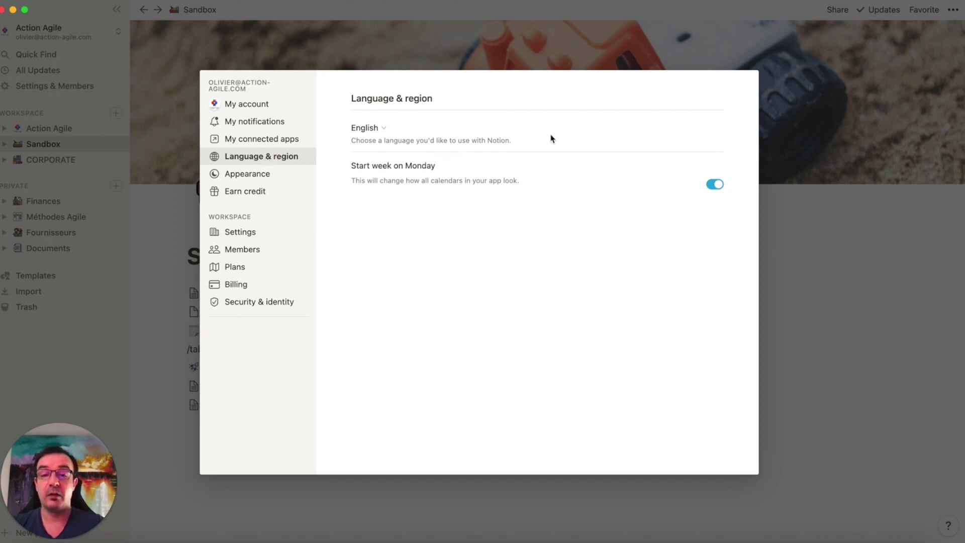
click(382, 129)
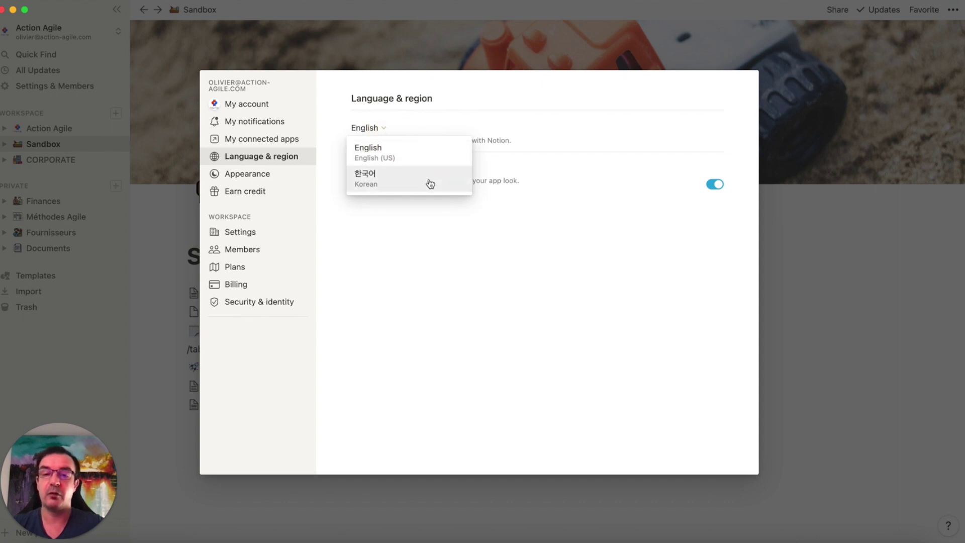
click(549, 127)
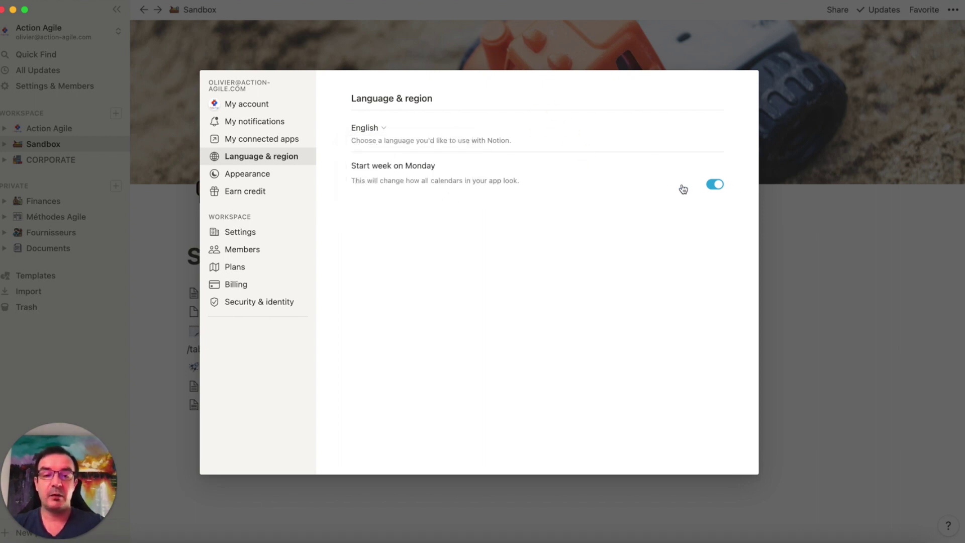
Step: Try the Dark appearance for the app, and return it to Use system setting
click(262, 180)
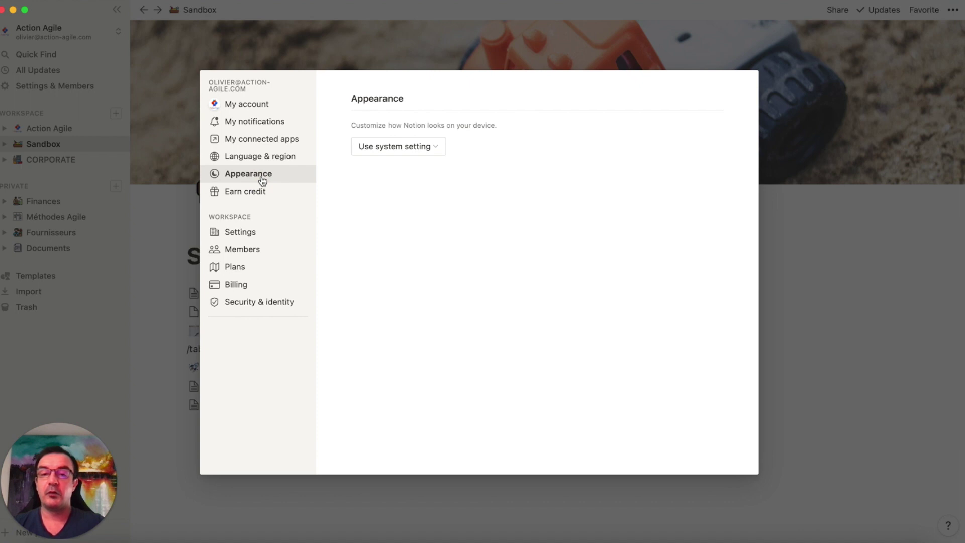
click(435, 148)
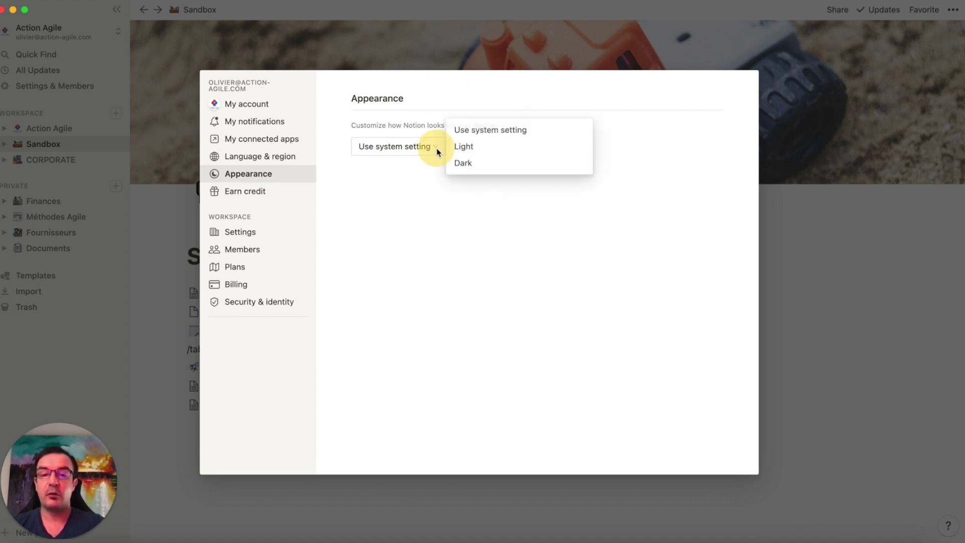
click(490, 164)
click(383, 150)
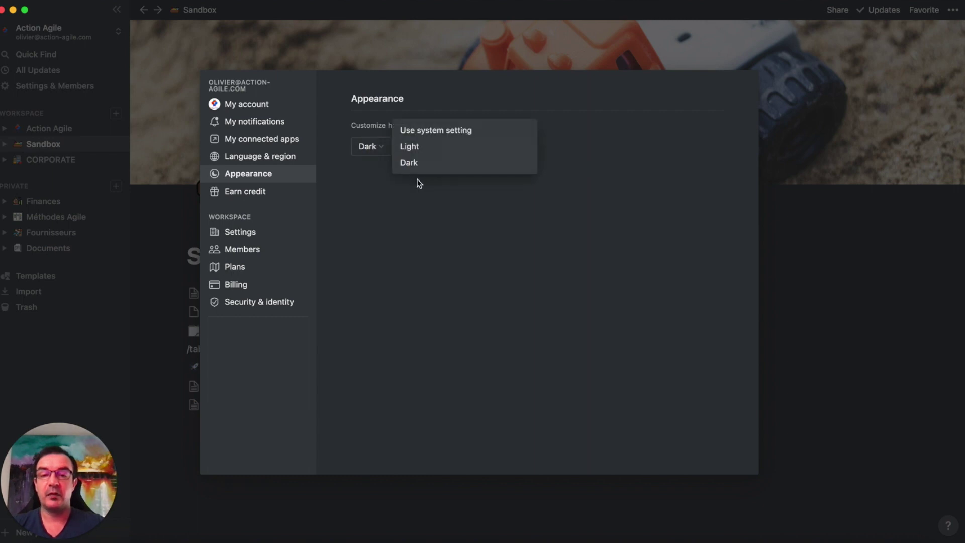
click(442, 132)
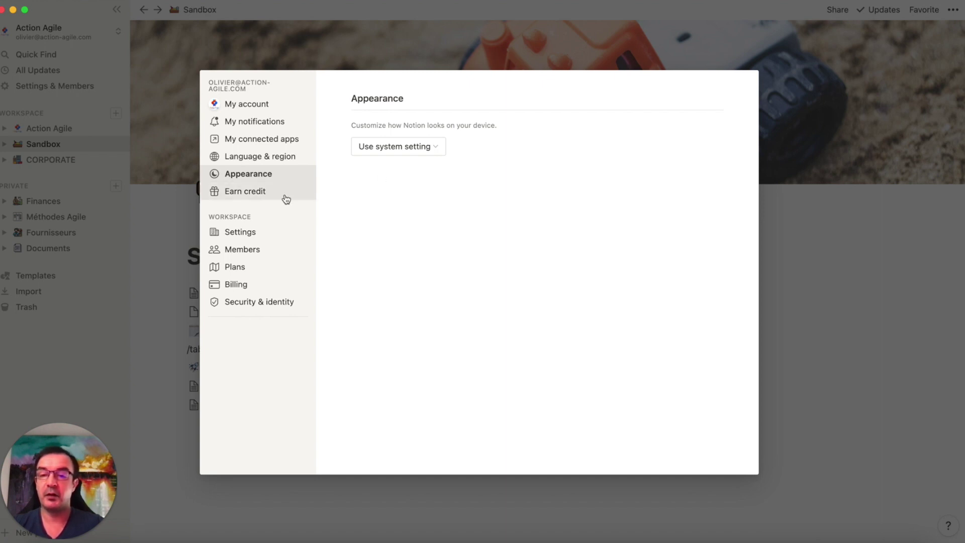
Step: Review the ways to earn credit and the workspace's name, icon, domain, allowed email domain and export settings
click(260, 193)
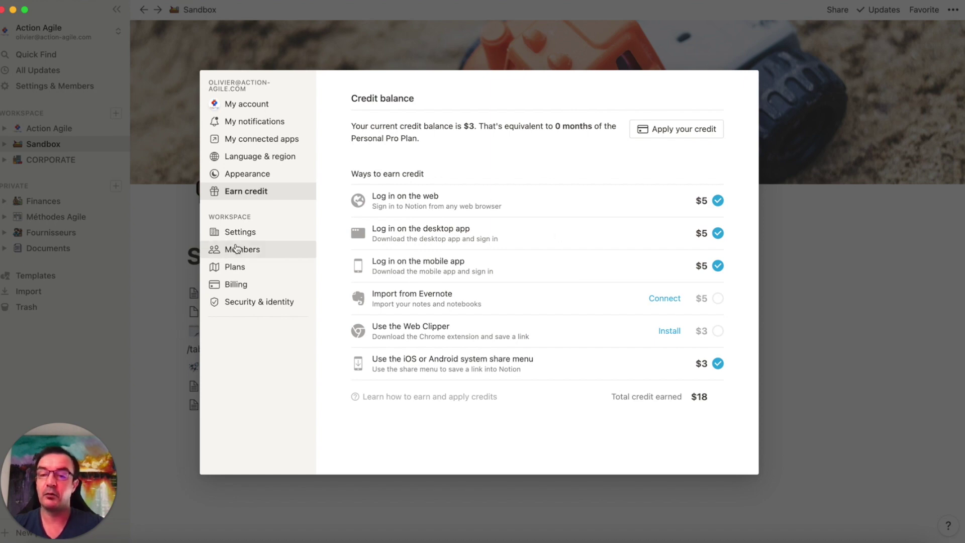
click(254, 233)
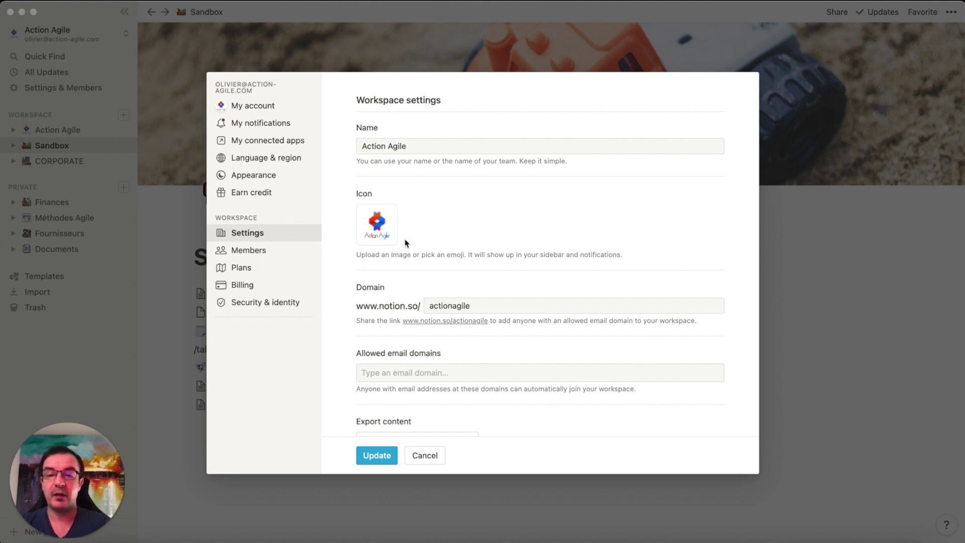
scroll(550, 214, down, 3)
scroll(550, 213, up, 3)
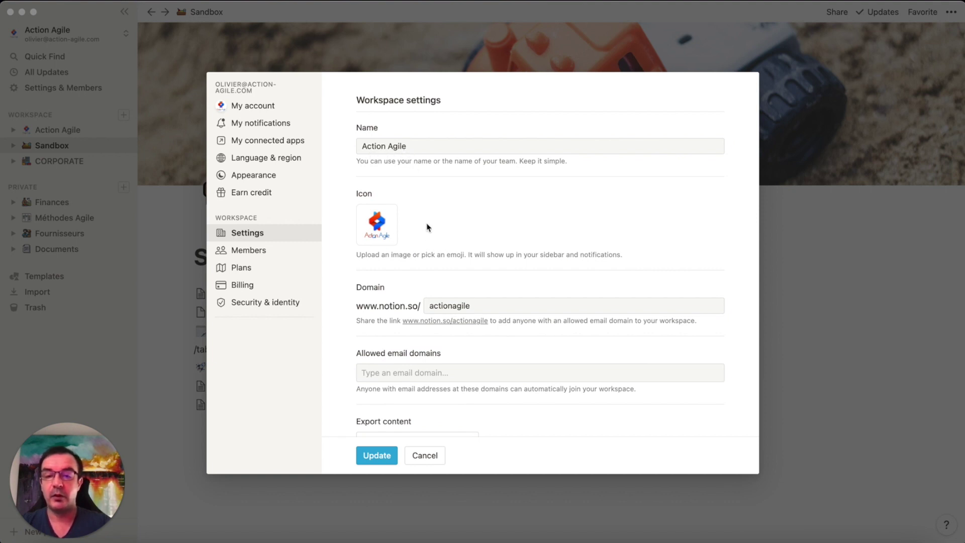
scroll(495, 311, down, 2)
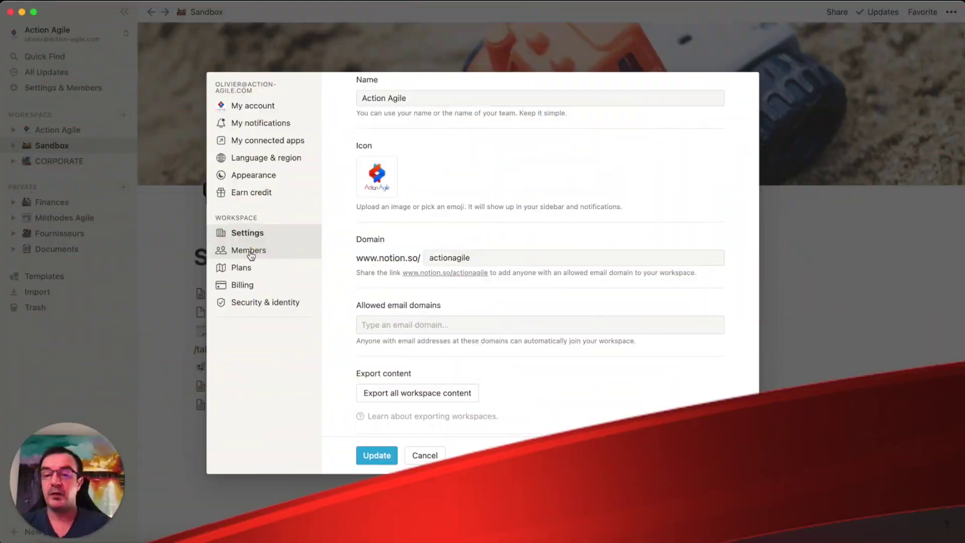
Step: Create a workspace member group named Finance and add the non-admin workspace member to it
click(250, 250)
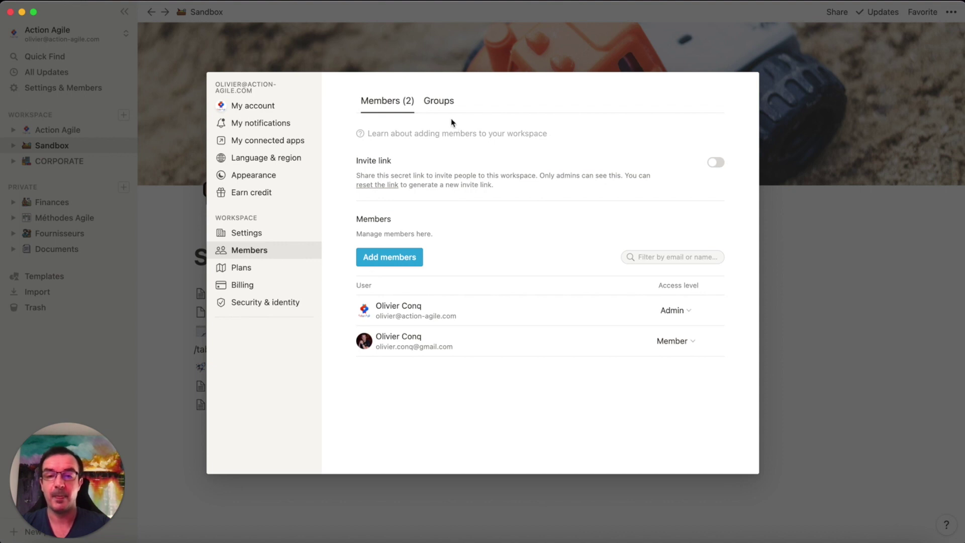
click(439, 101)
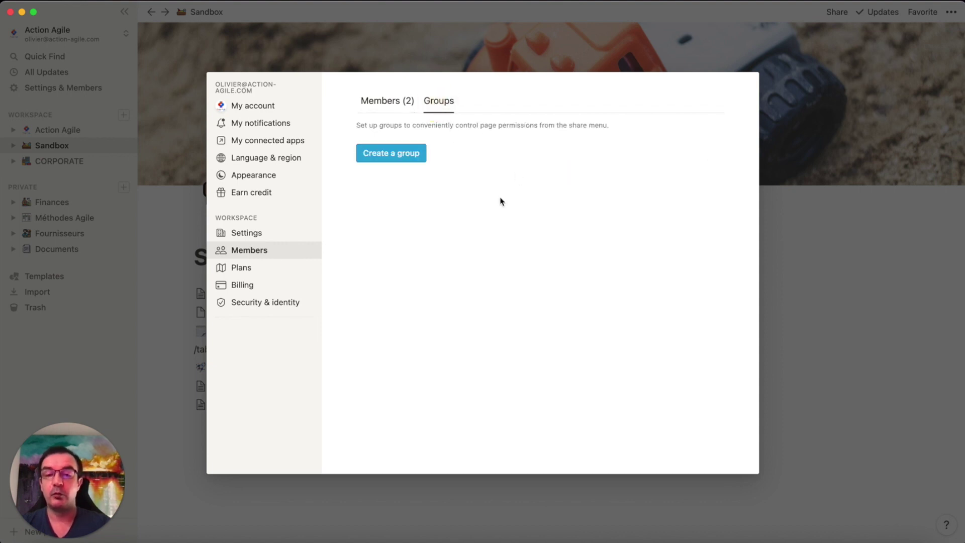
click(400, 158)
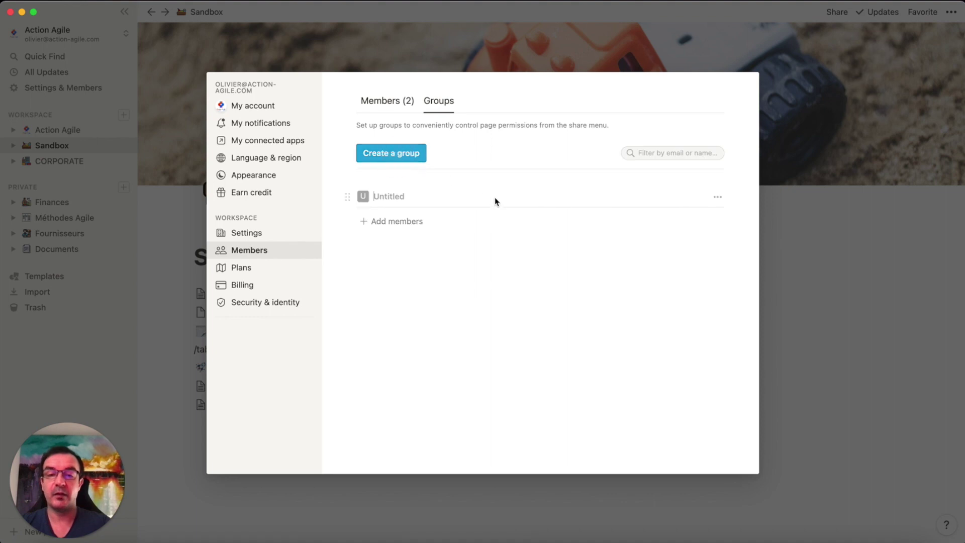
text(Finance)
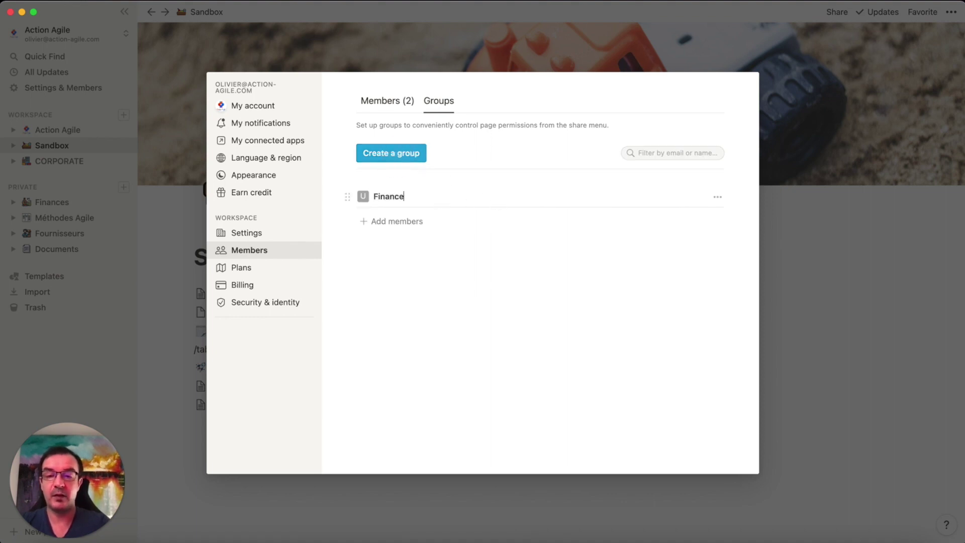
click(410, 222)
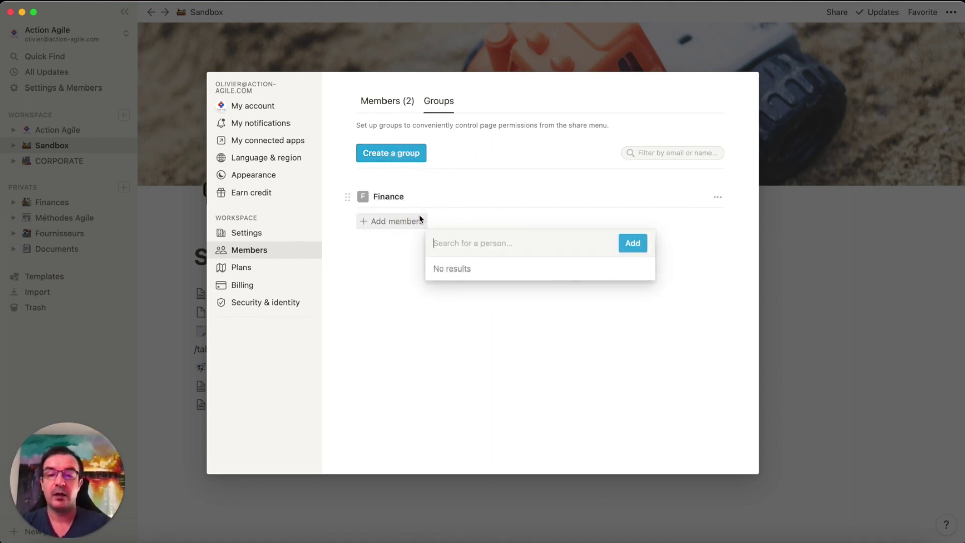
click(477, 285)
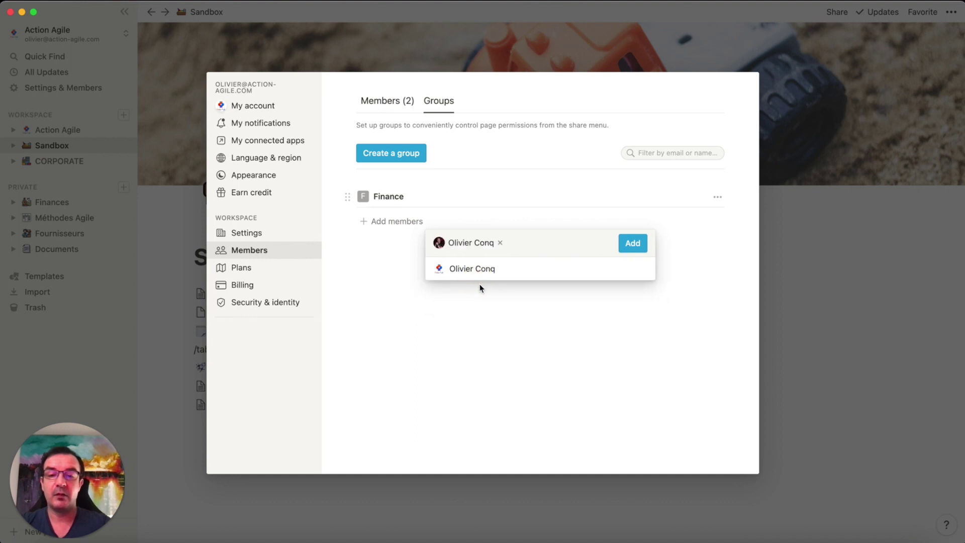
click(632, 242)
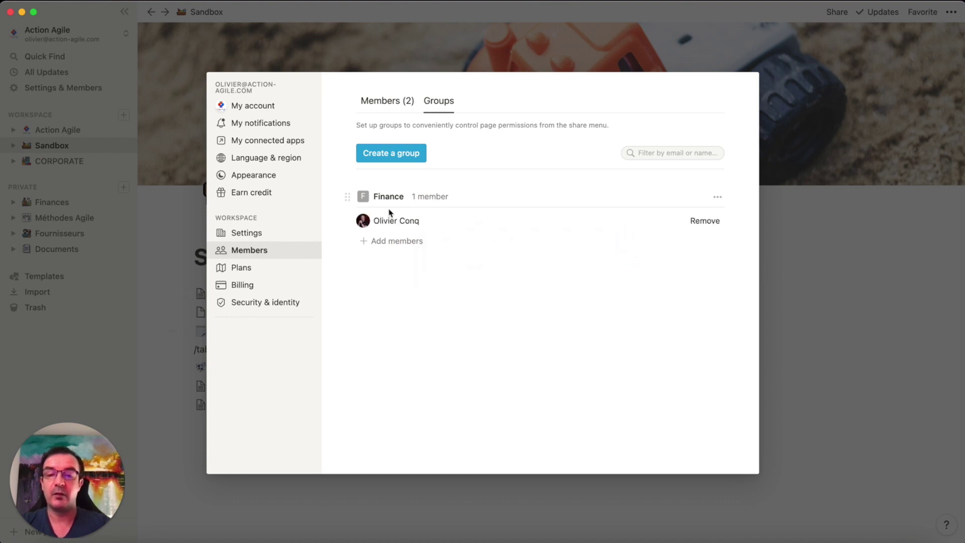
Step: Create a second workspace member group named Com
click(409, 158)
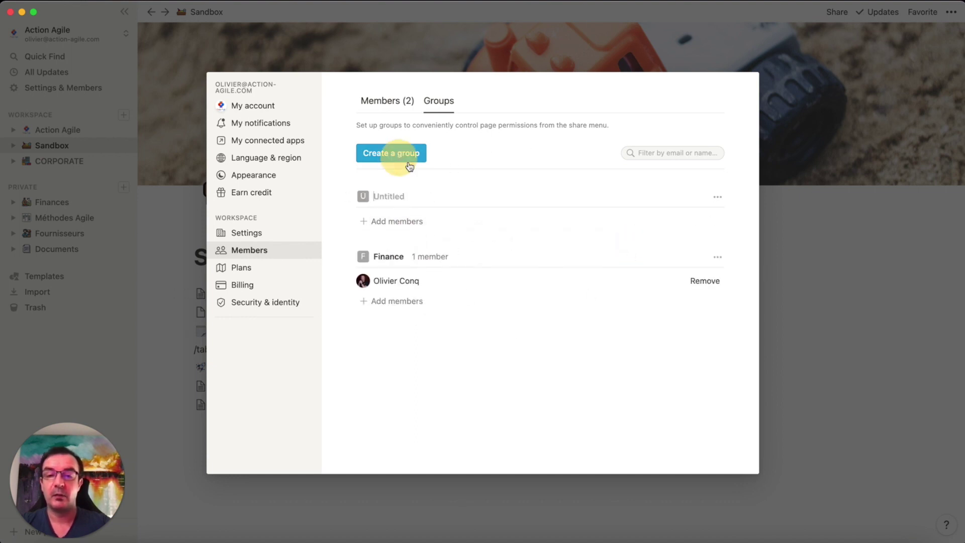
text(Com)
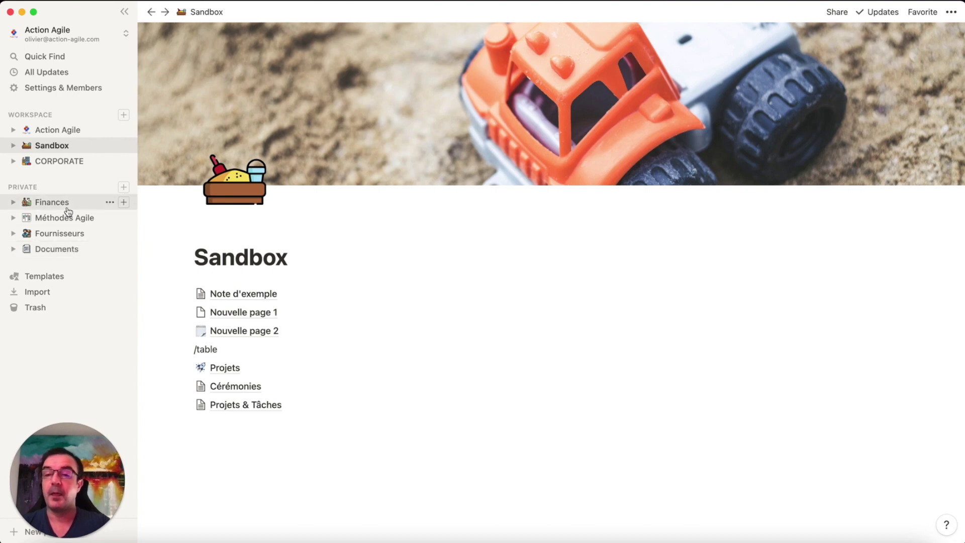
Step: Open the Action Agile workspace page and copy its public Share to web link
click(56, 132)
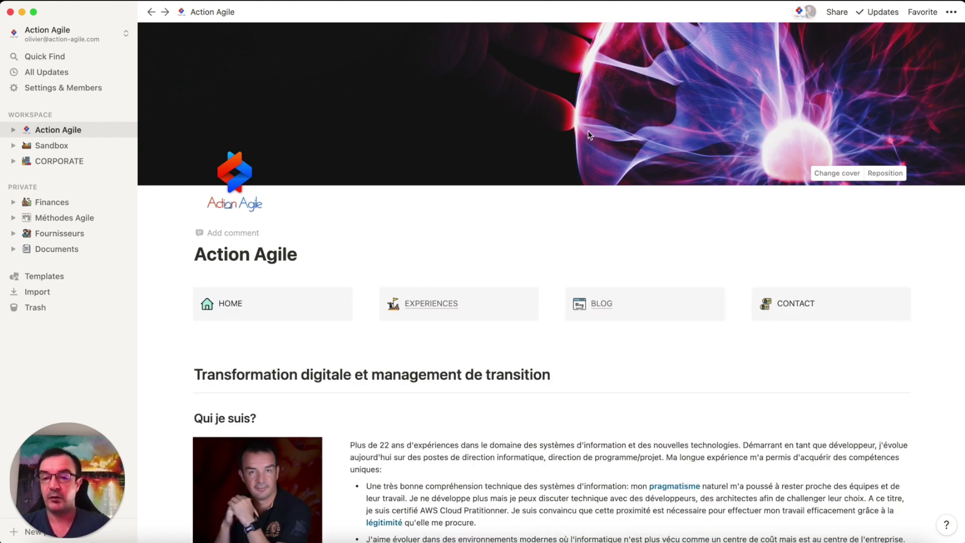
click(837, 16)
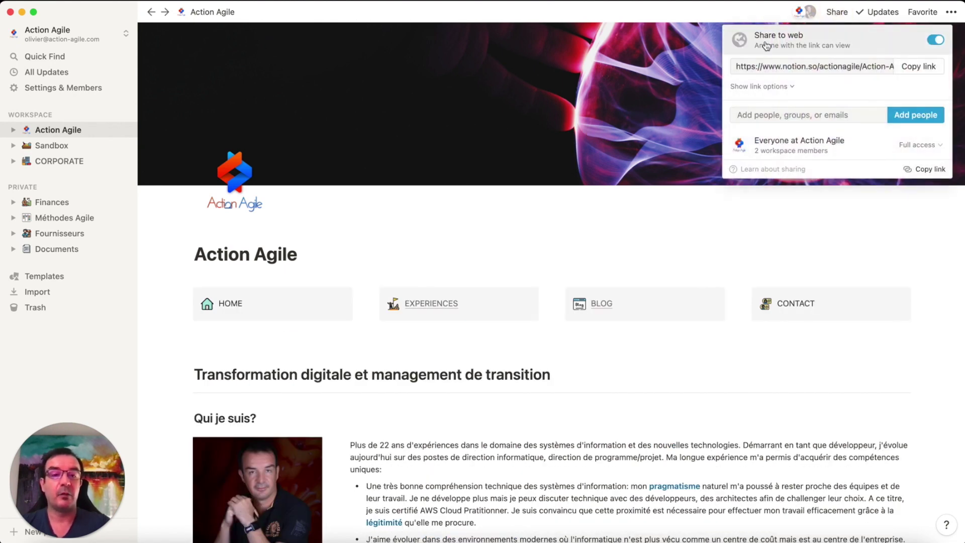
mouse_move(935, 44)
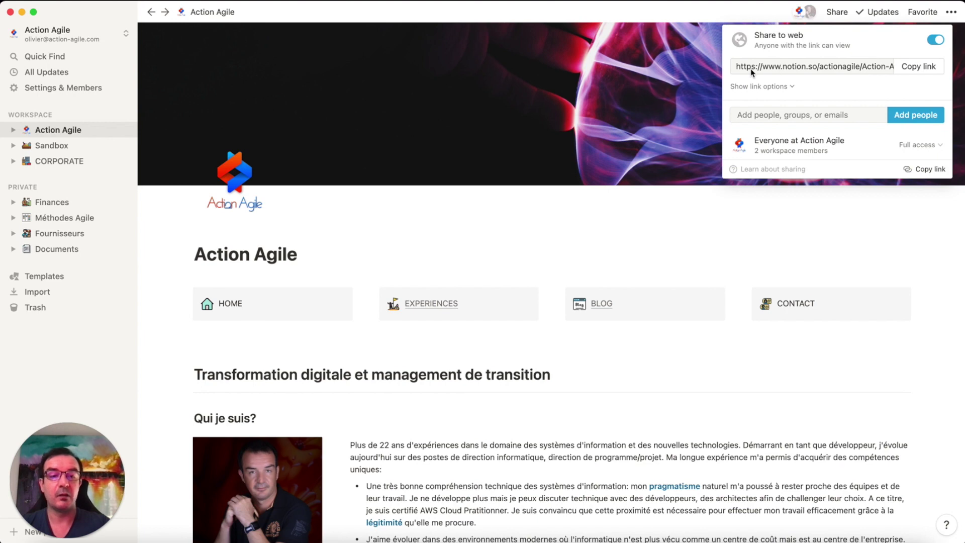
click(916, 71)
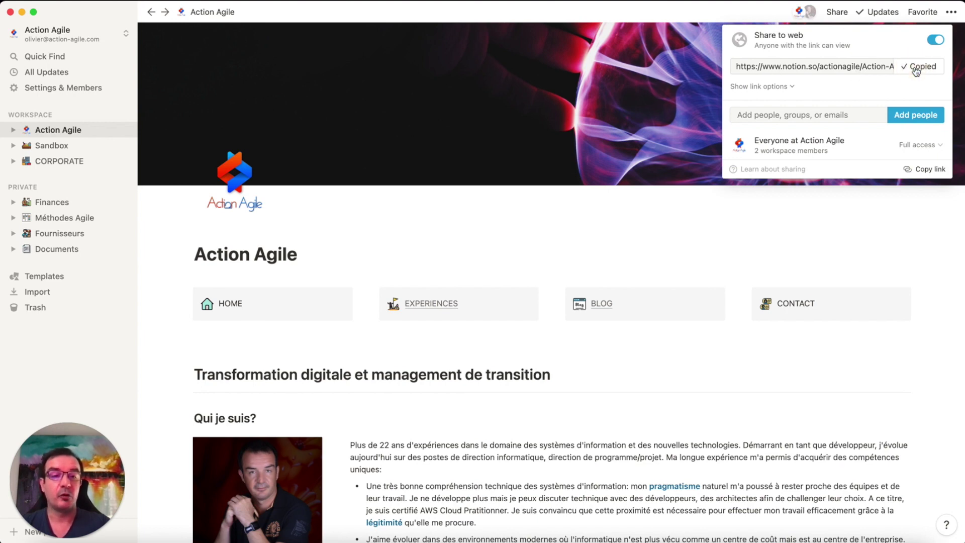
Step: Switch to a new private Safari window, load the copied Action Agile link and look through the public page
right_click(130, 536)
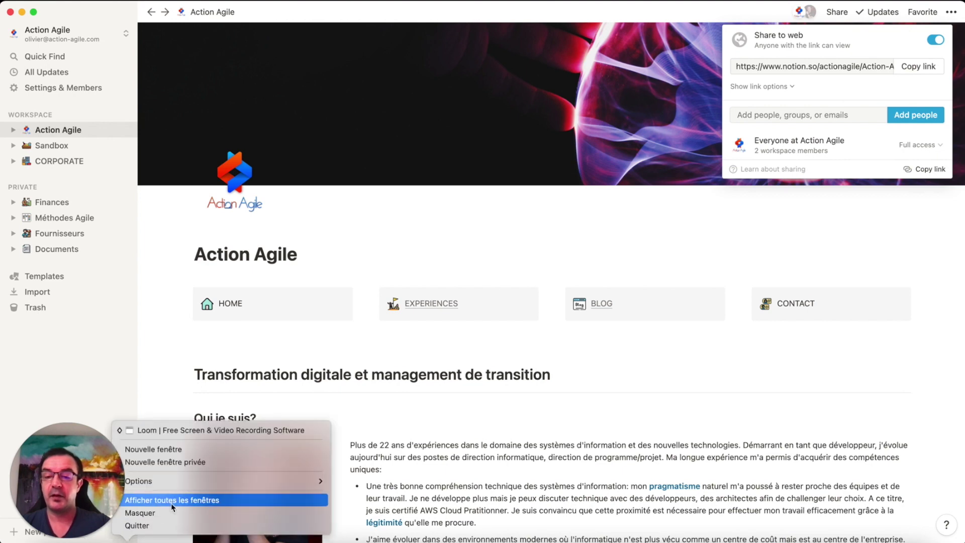
click(179, 462)
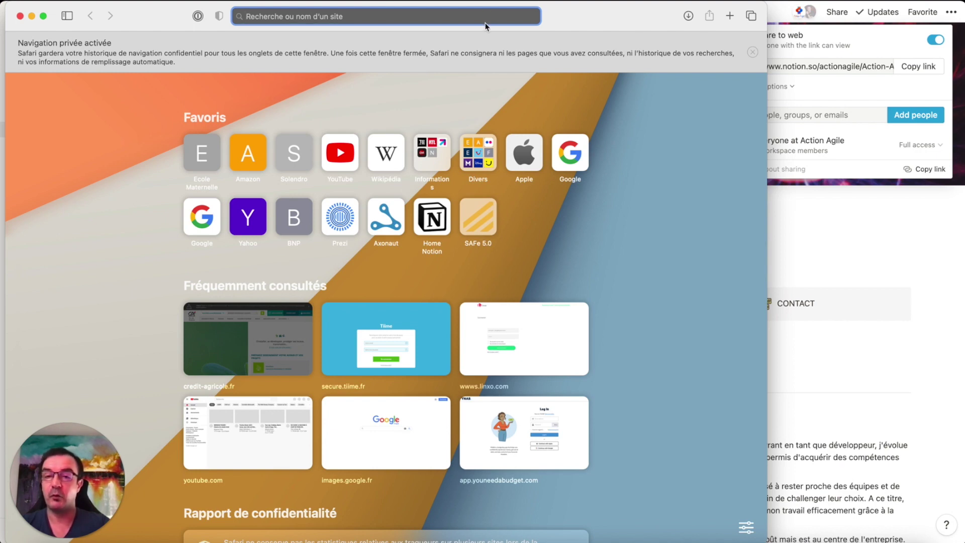
key(super+v)
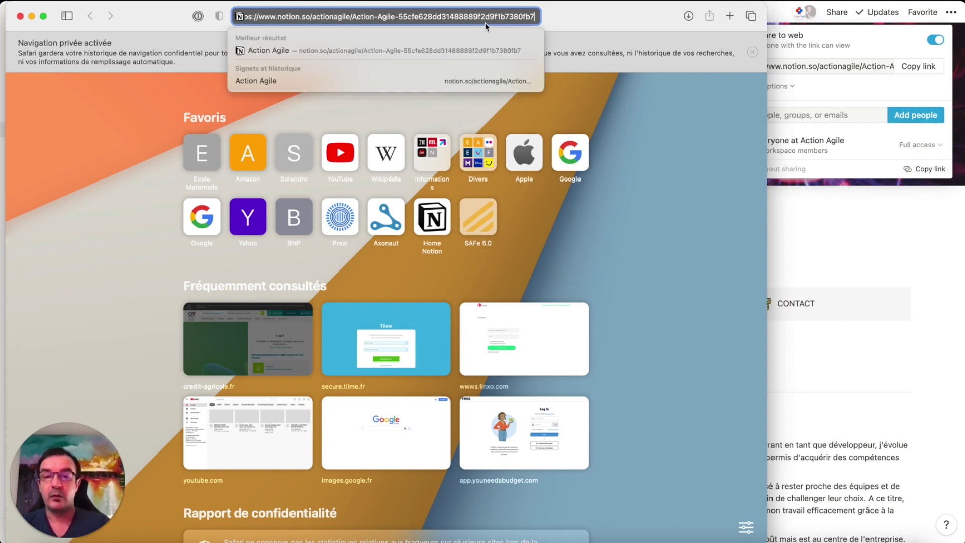
key(Return)
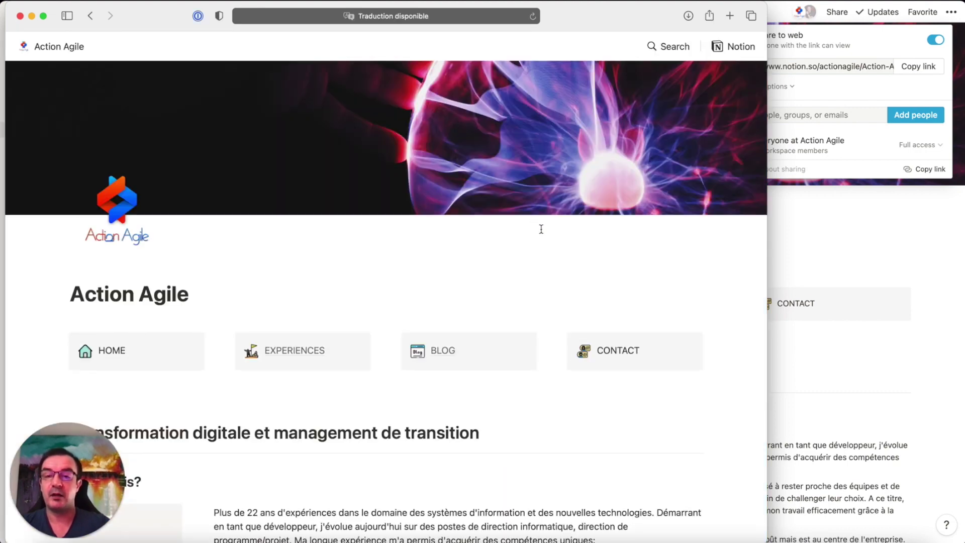
scroll(550, 244, down, 4)
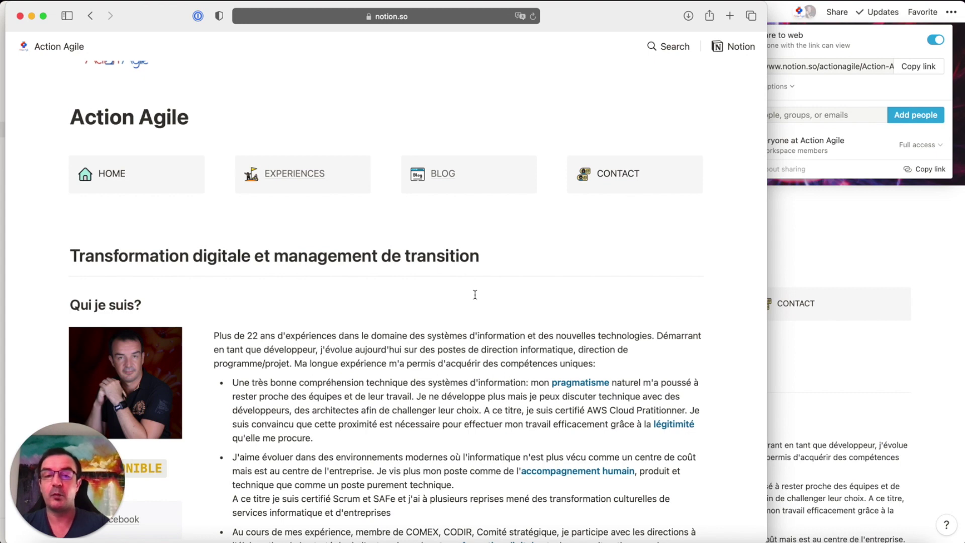
scroll(477, 298, down, 2)
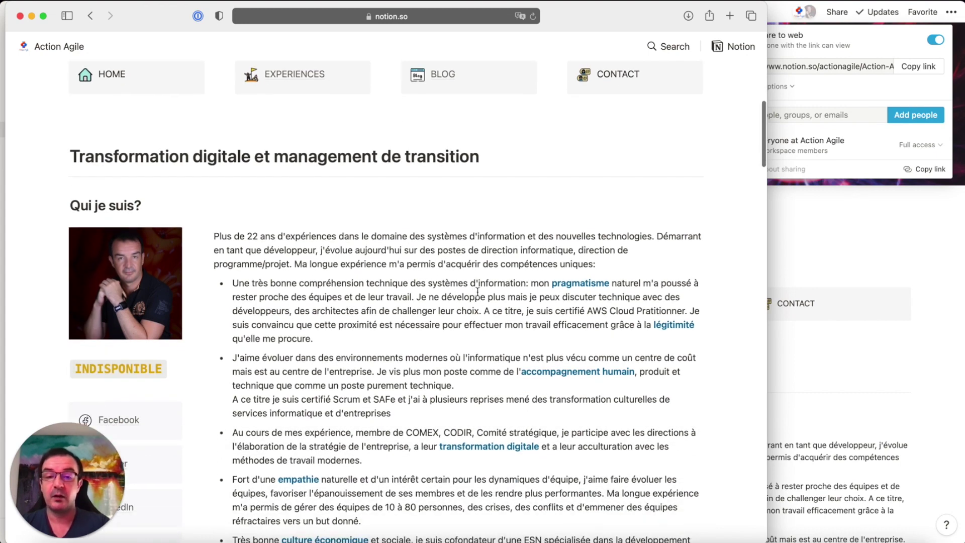
scroll(482, 274, up, 3)
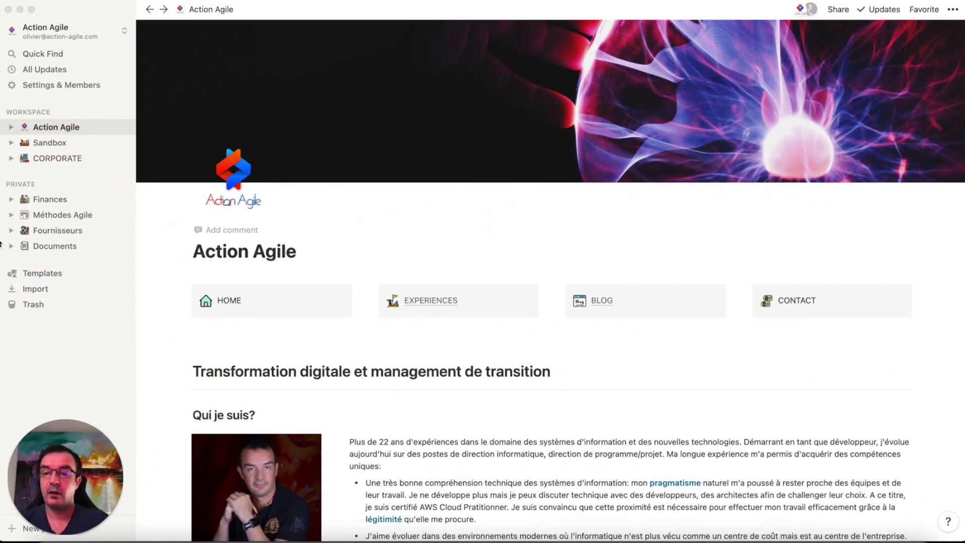
Step: Share the private Finances page with the Finance group, giving it full access
click(49, 199)
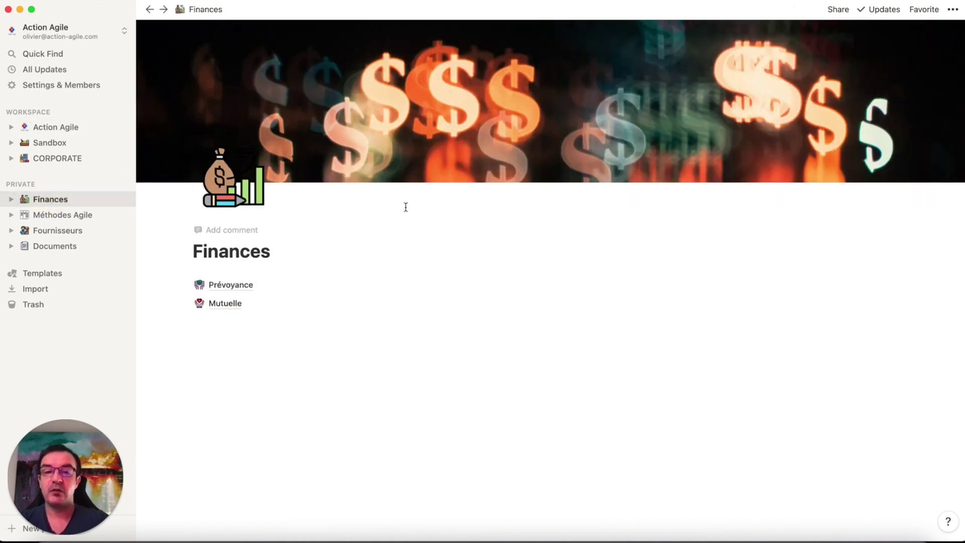
click(837, 9)
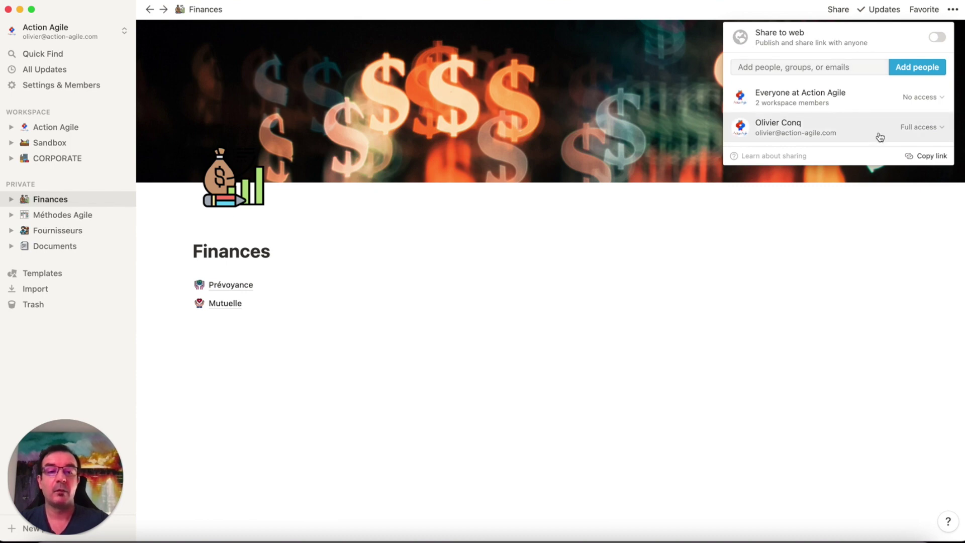
mouse_move(782, 100)
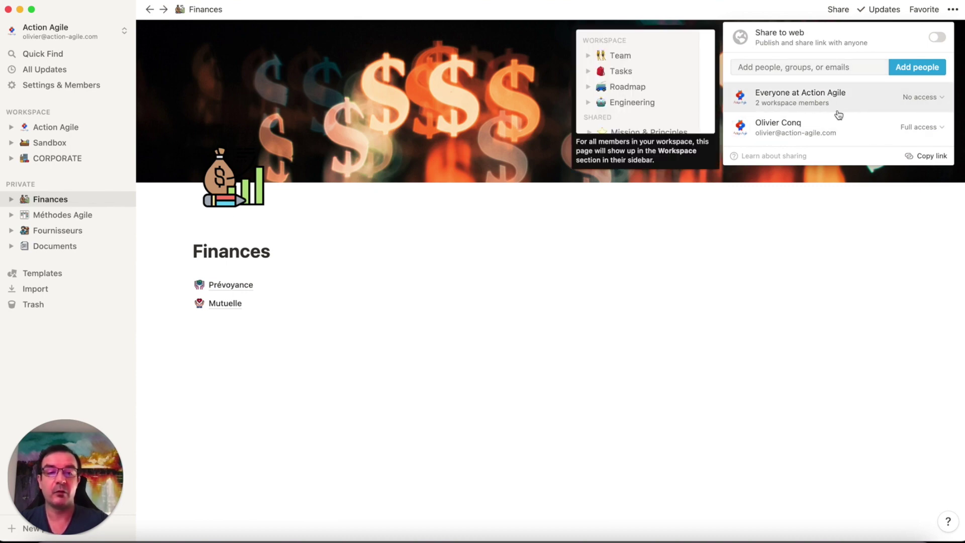
click(801, 70)
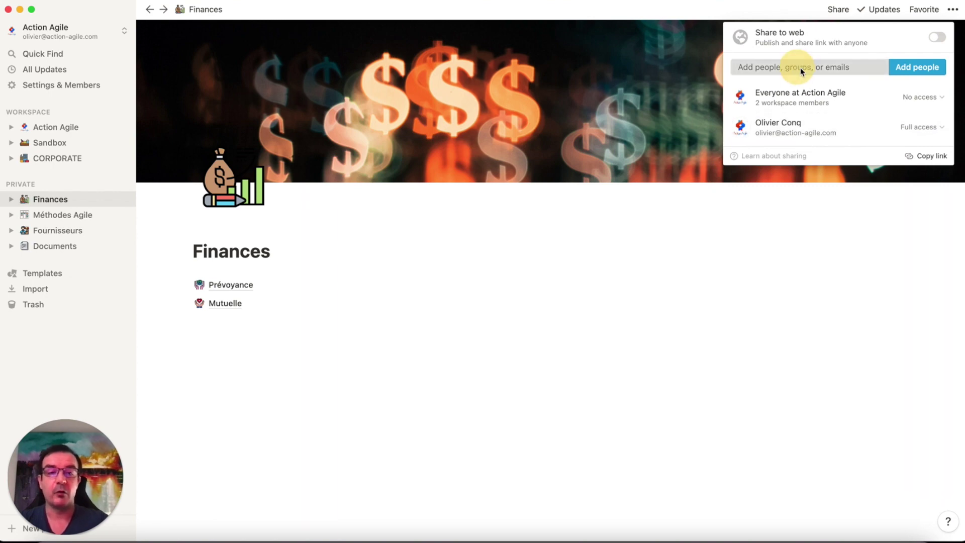
click(390, 151)
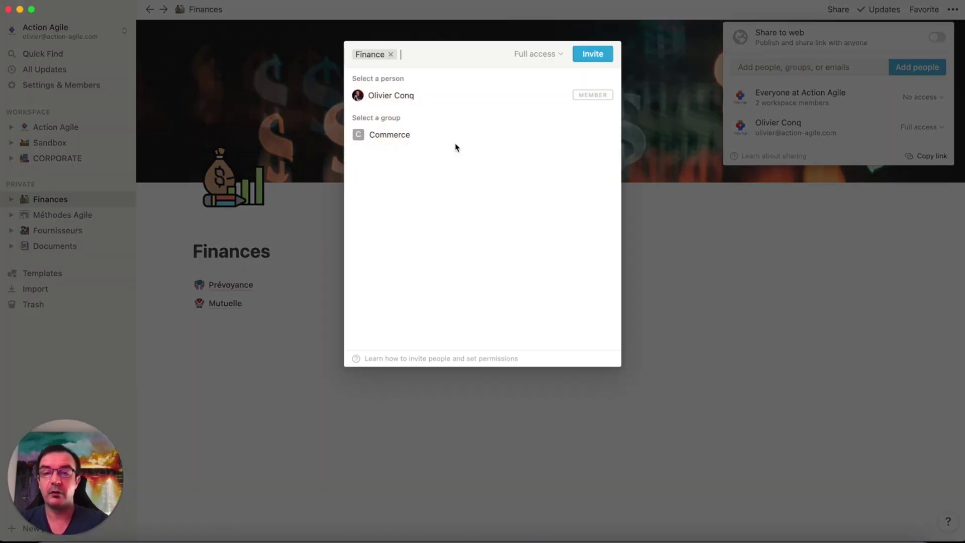
click(590, 62)
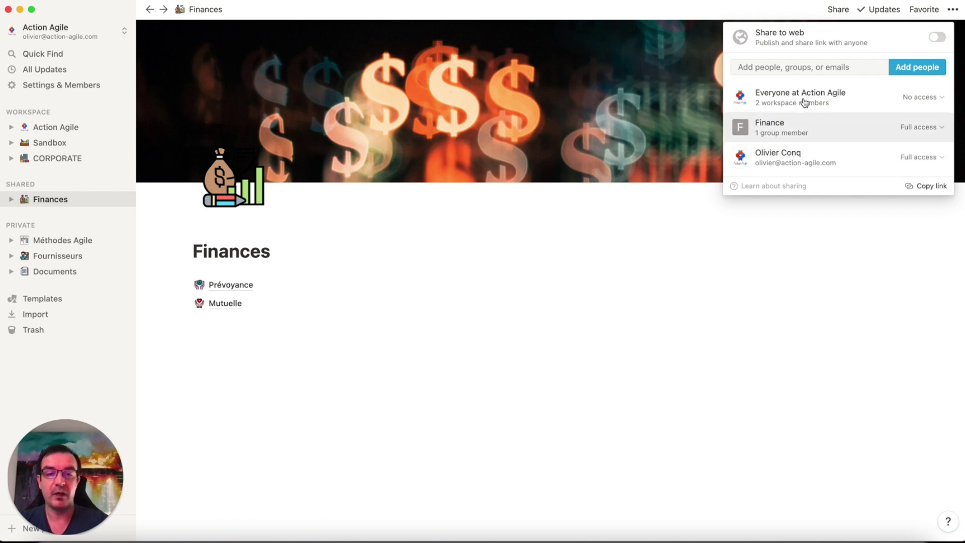
mouse_move(774, 98)
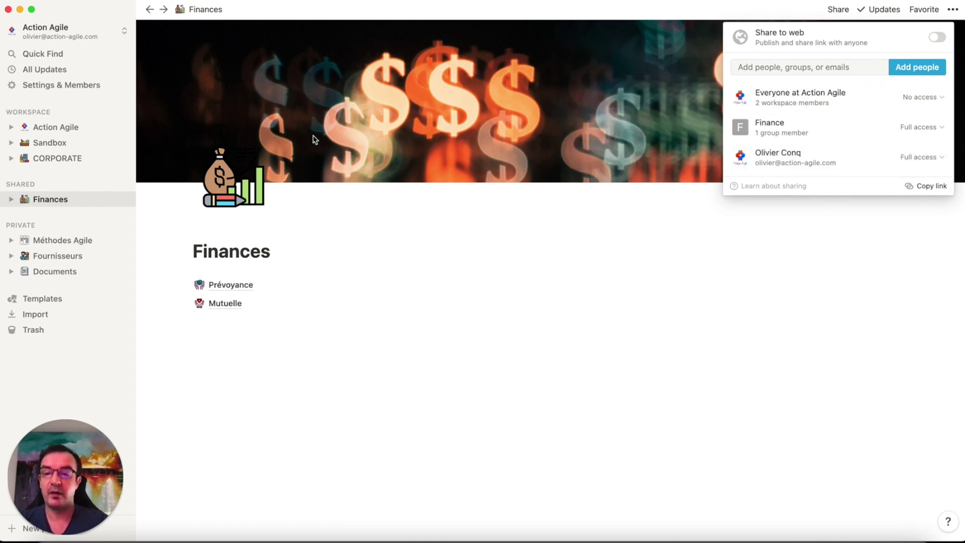
click(38, 370)
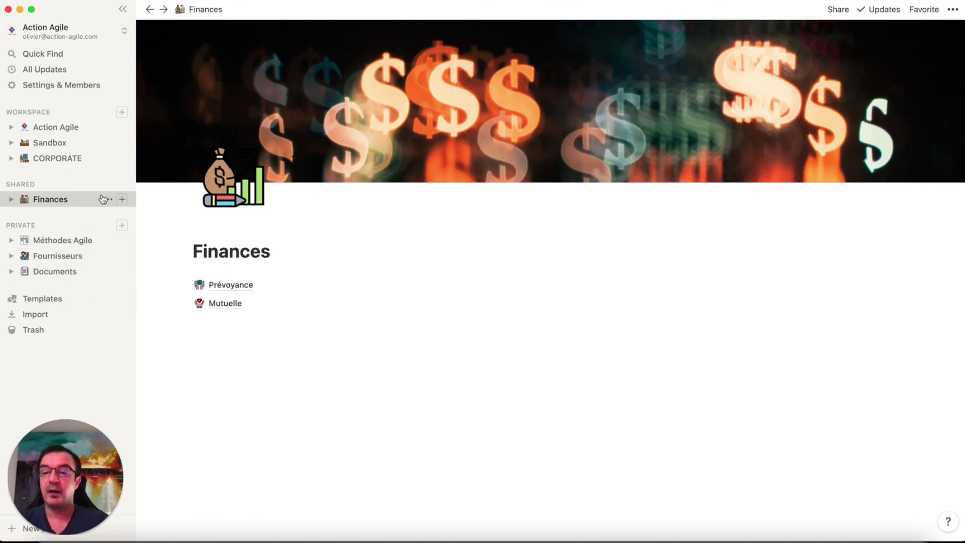
Step: Review the Finances page's sharing settings, including the access entry for everyone in the workspace
click(838, 9)
mouse_move(822, 104)
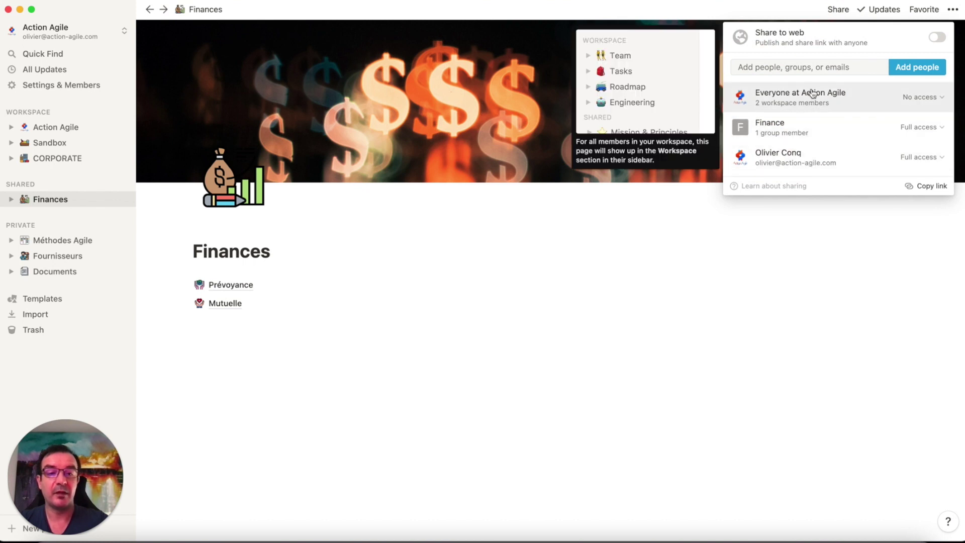
click(322, 356)
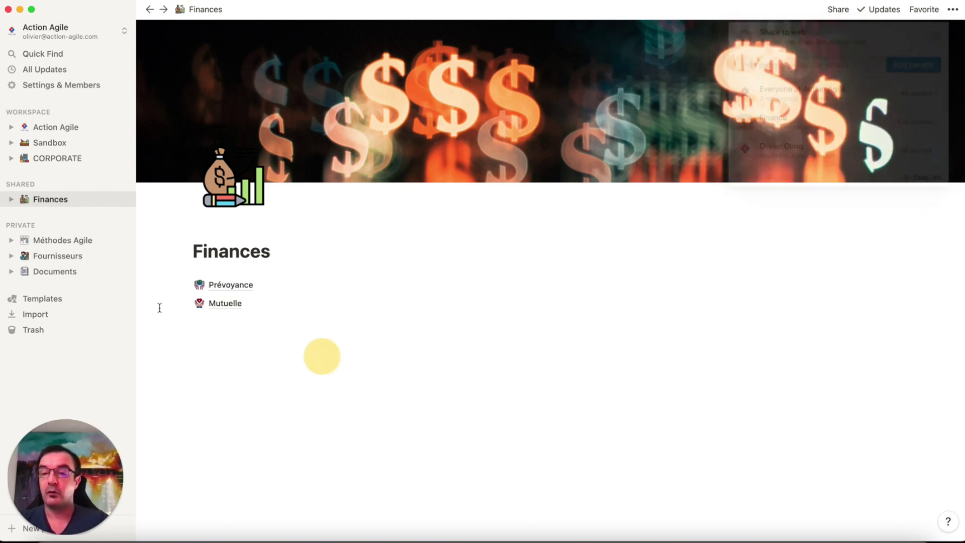
Step: Share the private Fournisseurs page with the Commerce group, giving it full access
click(40, 257)
click(103, 256)
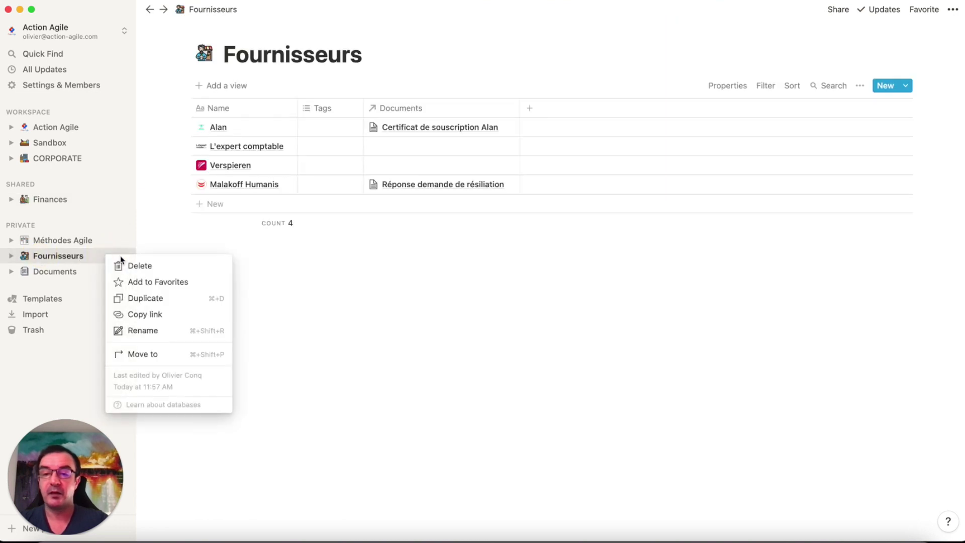
click(838, 9)
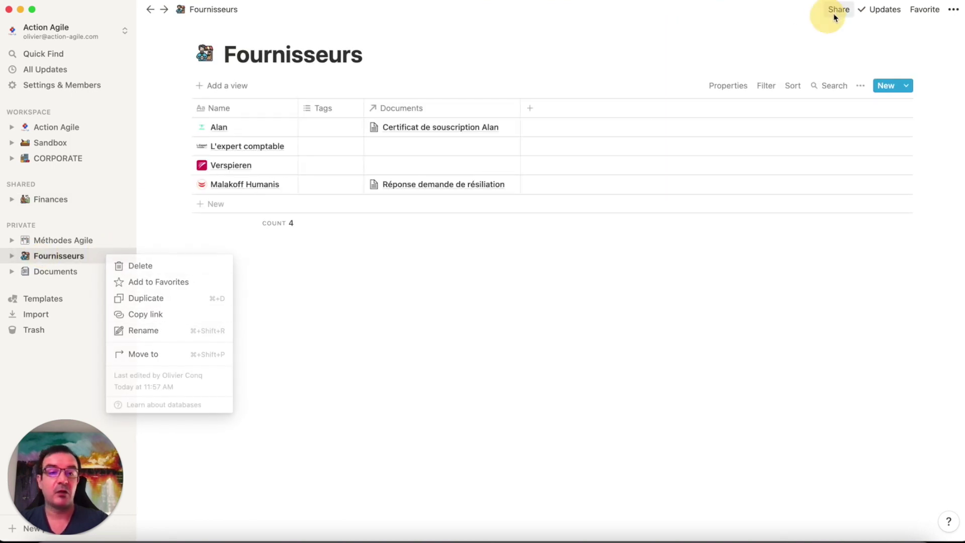
click(838, 9)
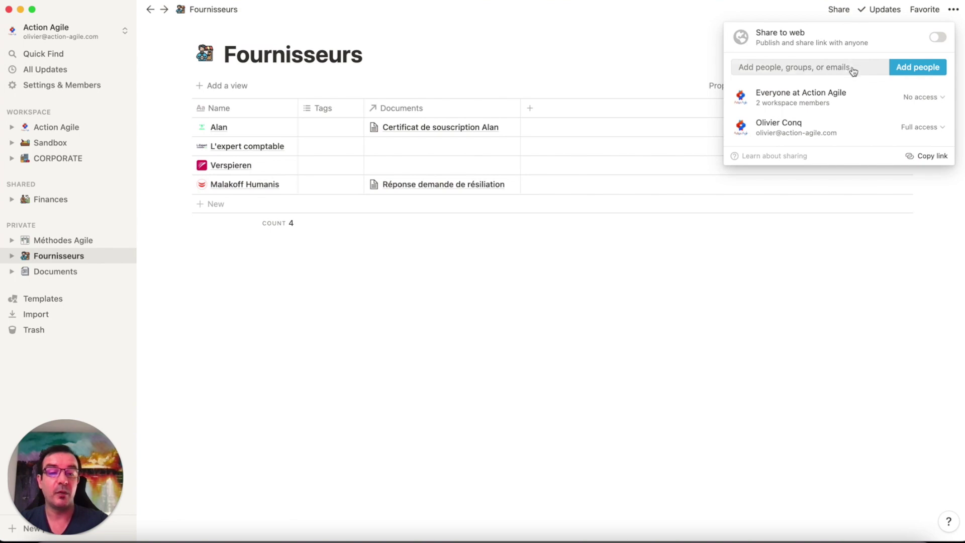
click(832, 71)
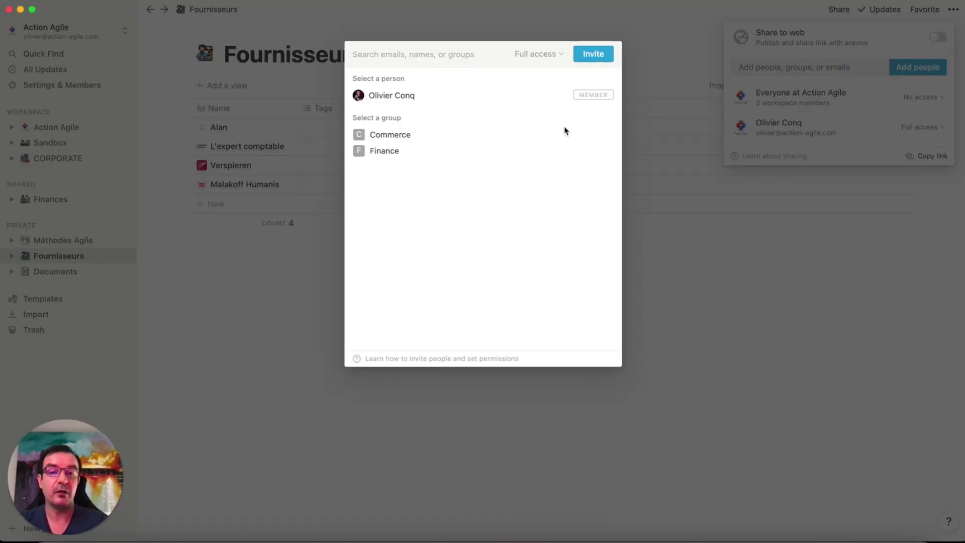
click(405, 134)
click(597, 58)
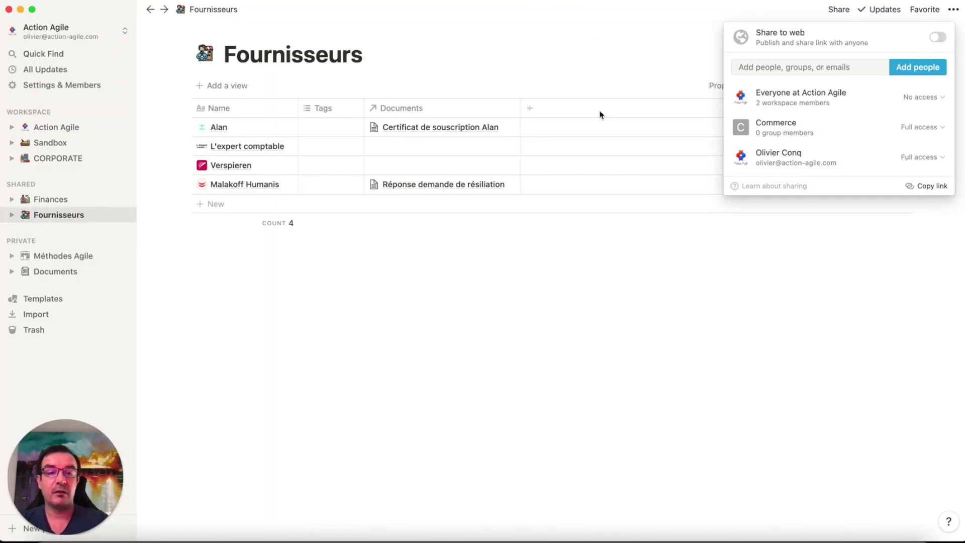
click(681, 262)
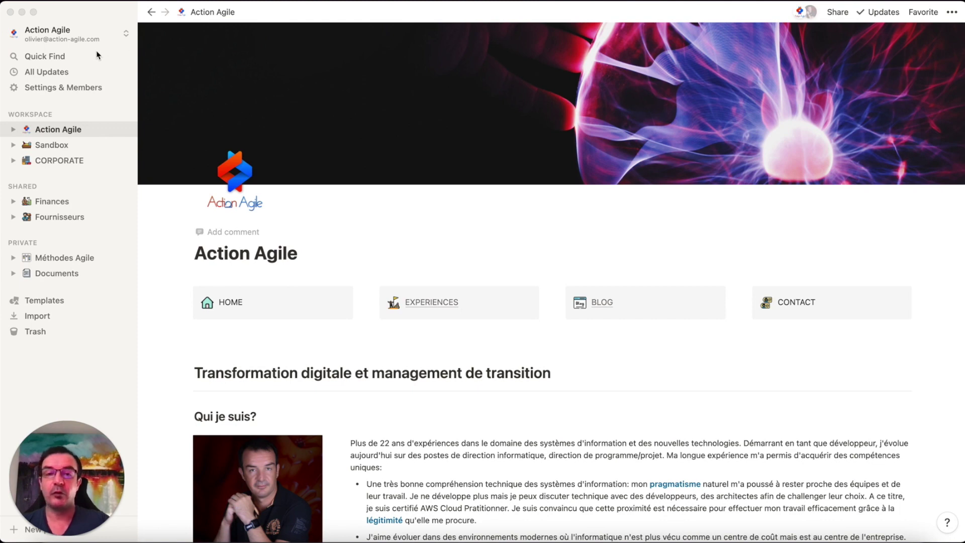
Step: Switch to the Action Agile workspace under the non-admin member's Gmail account and view the shared Finances page
click(90, 17)
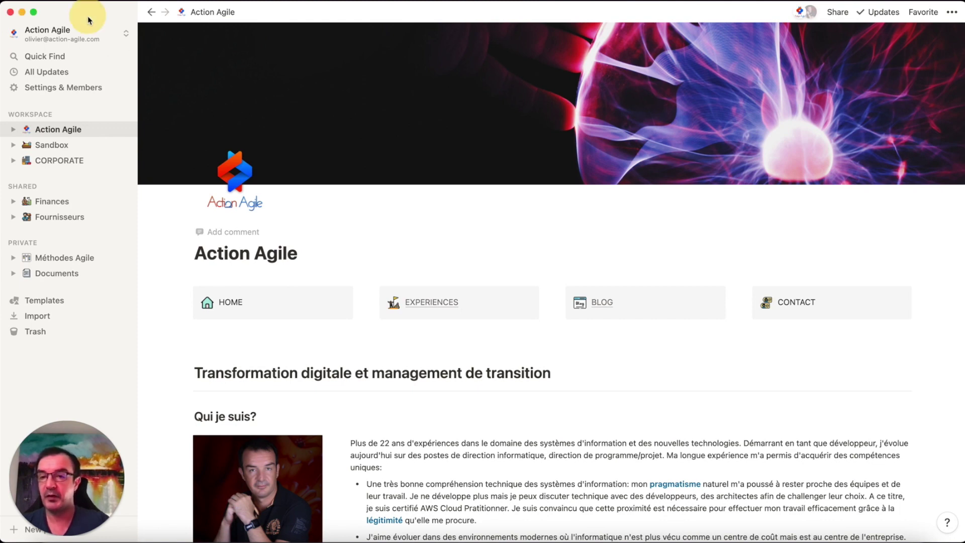
click(121, 39)
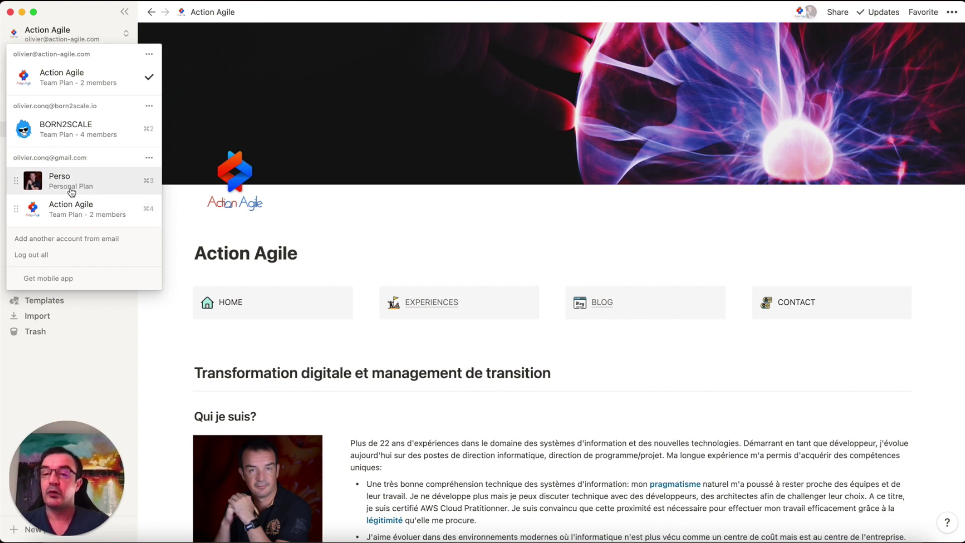
click(77, 210)
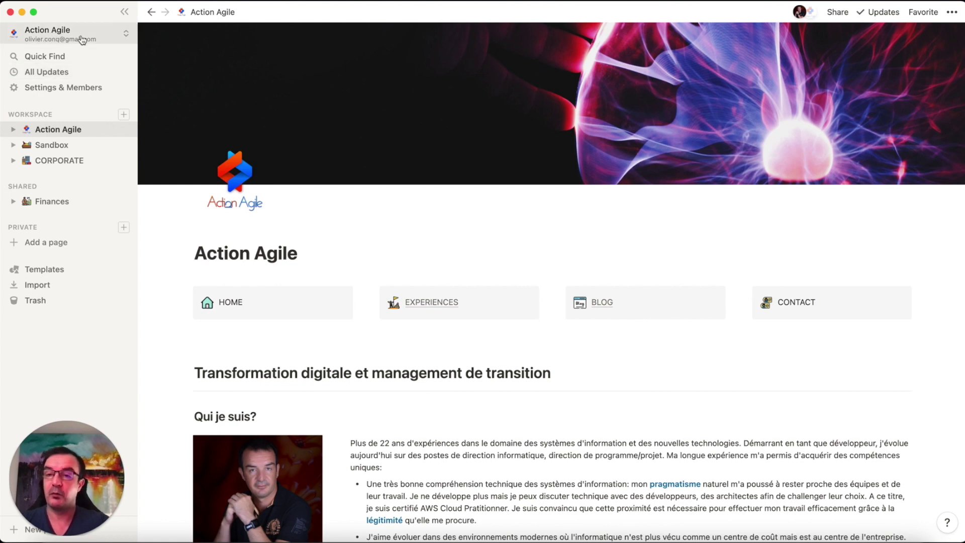
click(48, 203)
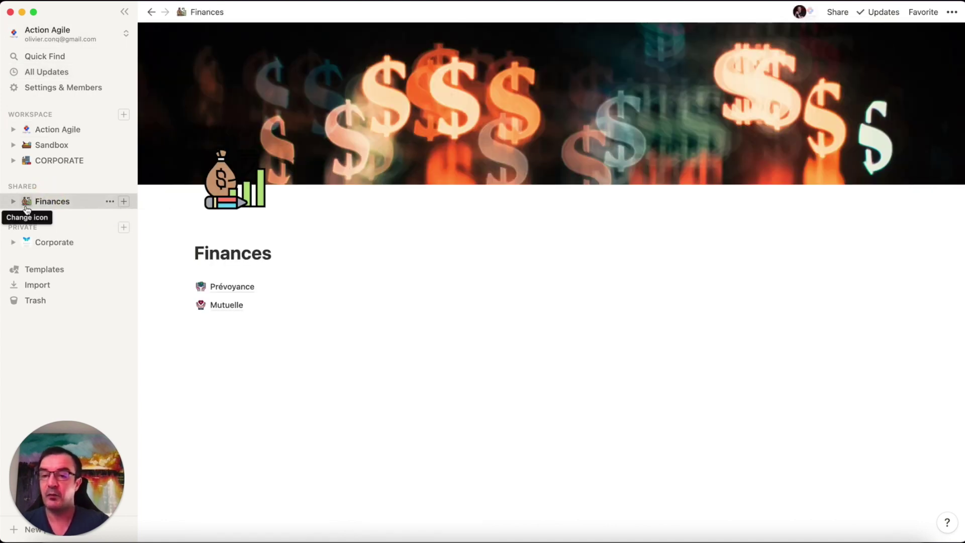